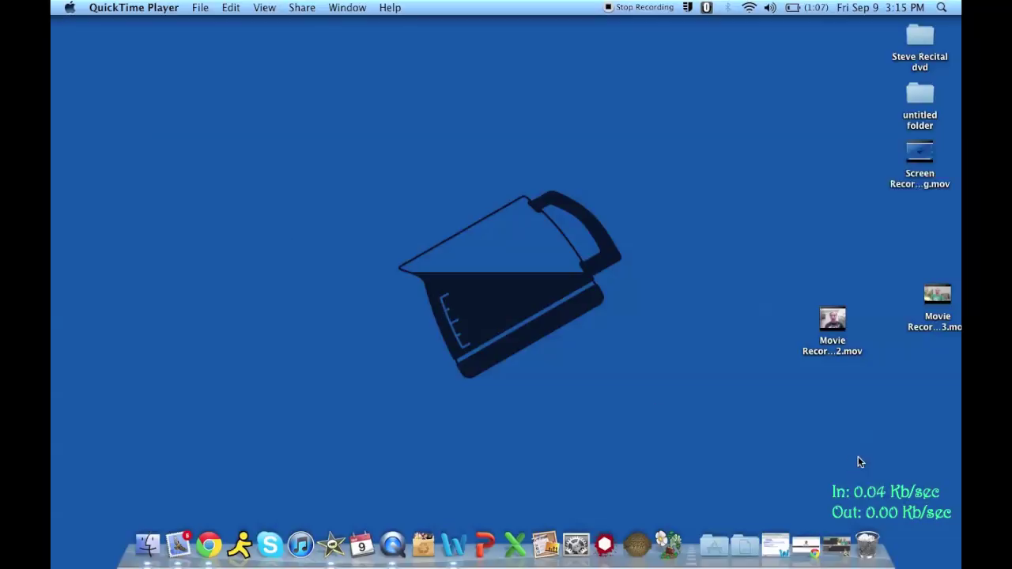
# Permanently empty the Trash from the Dock, then switch back to iMovie.
pyautogui.rightClick(877, 537)
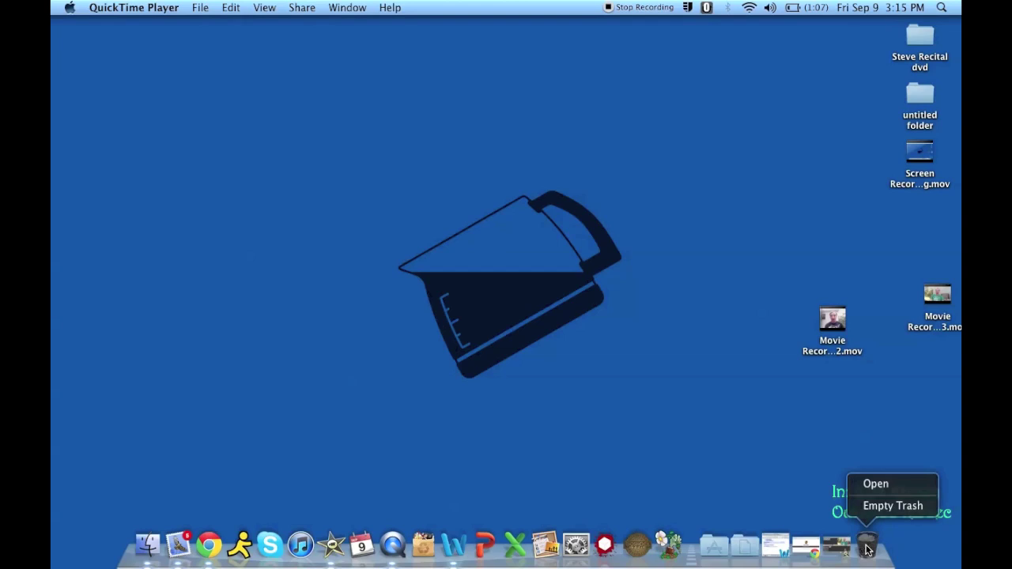
pyautogui.click(883, 506)
pyautogui.press('Return')
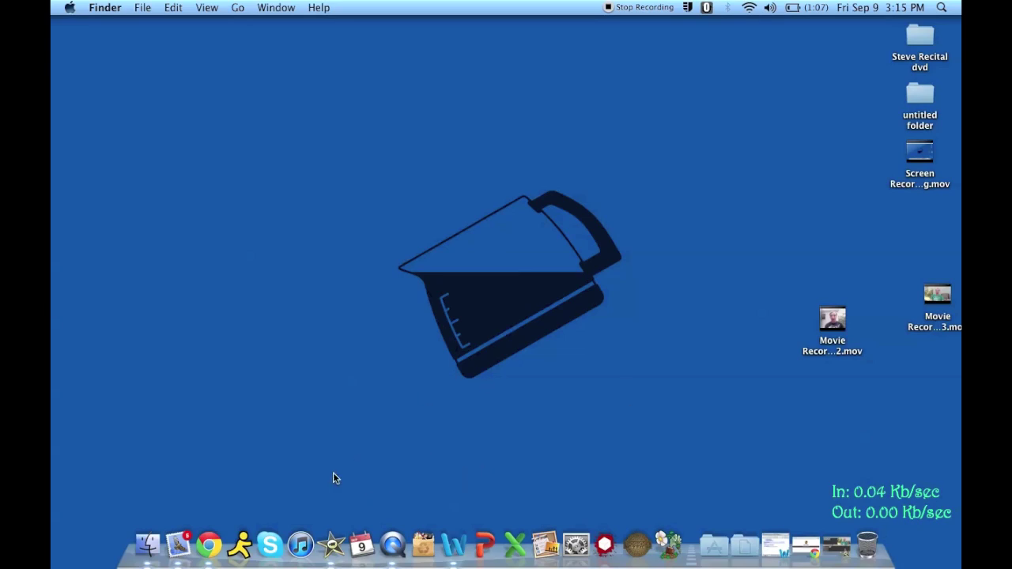
pyautogui.click(333, 548)
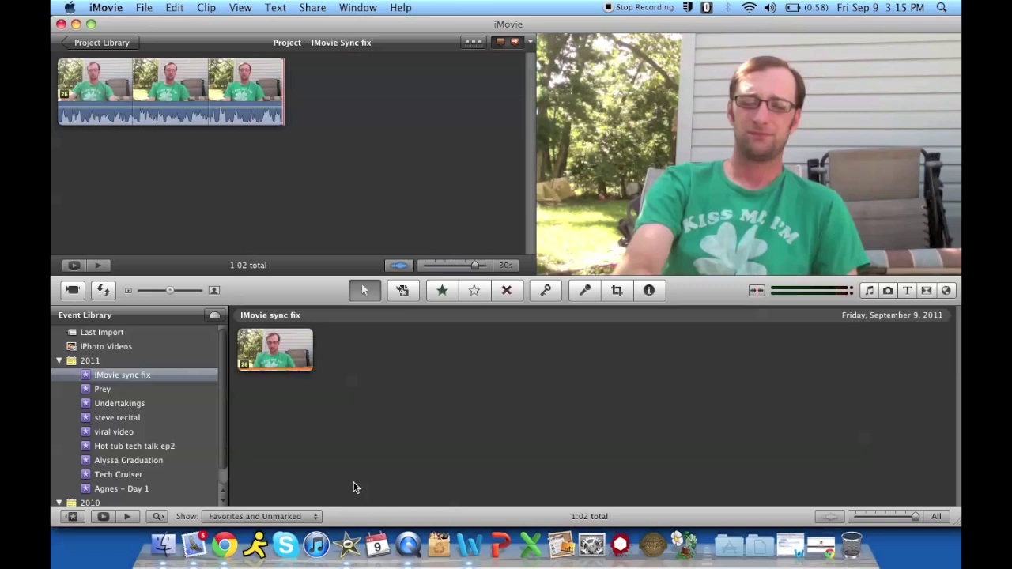
# Detach the clip's sound onto a separate Movie Recording 3 audio track, then reselect the video clip.
pyautogui.rightClick(235, 108)
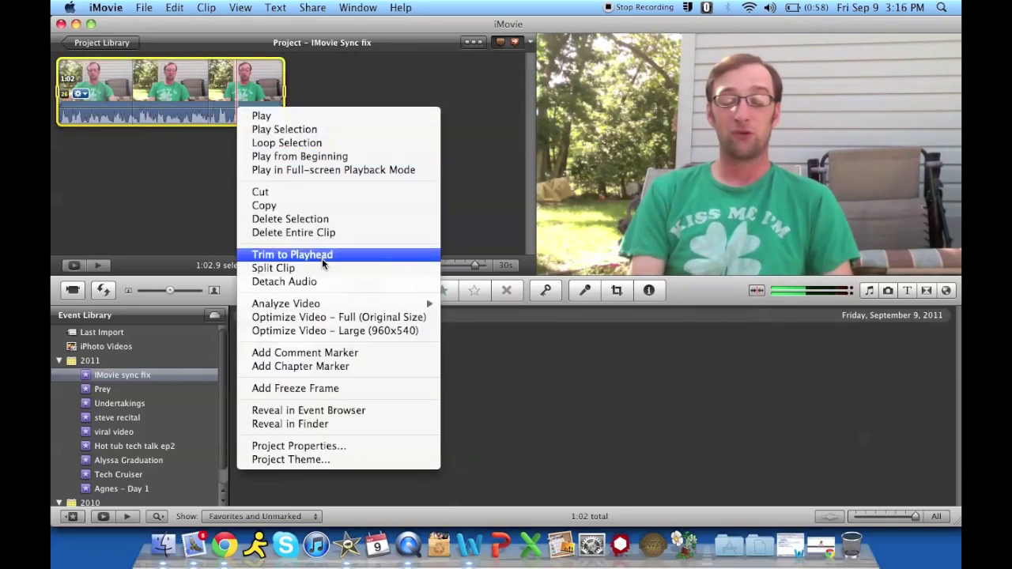
pyautogui.click(322, 283)
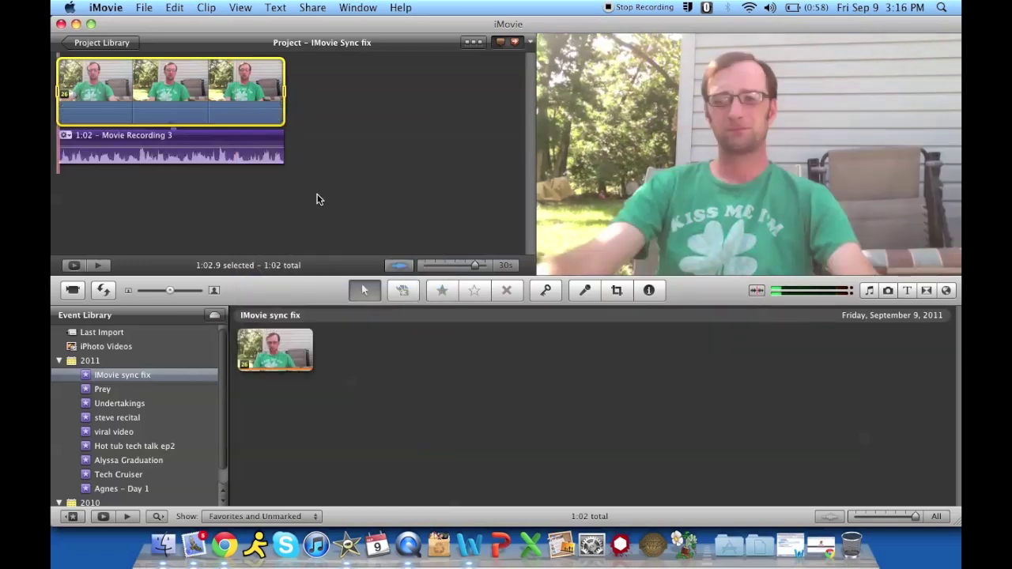
pyautogui.click(318, 127)
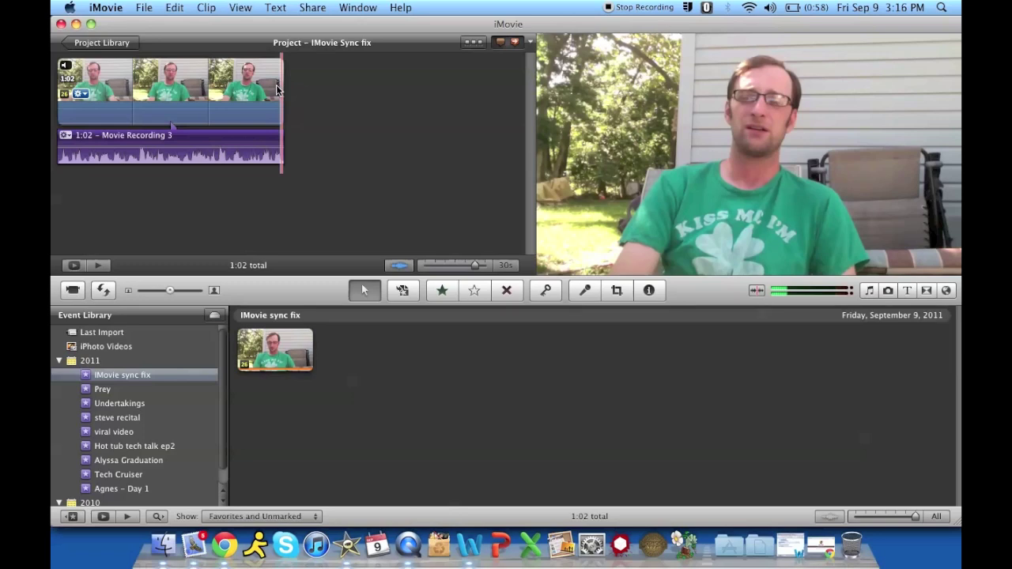
pyautogui.click(279, 93)
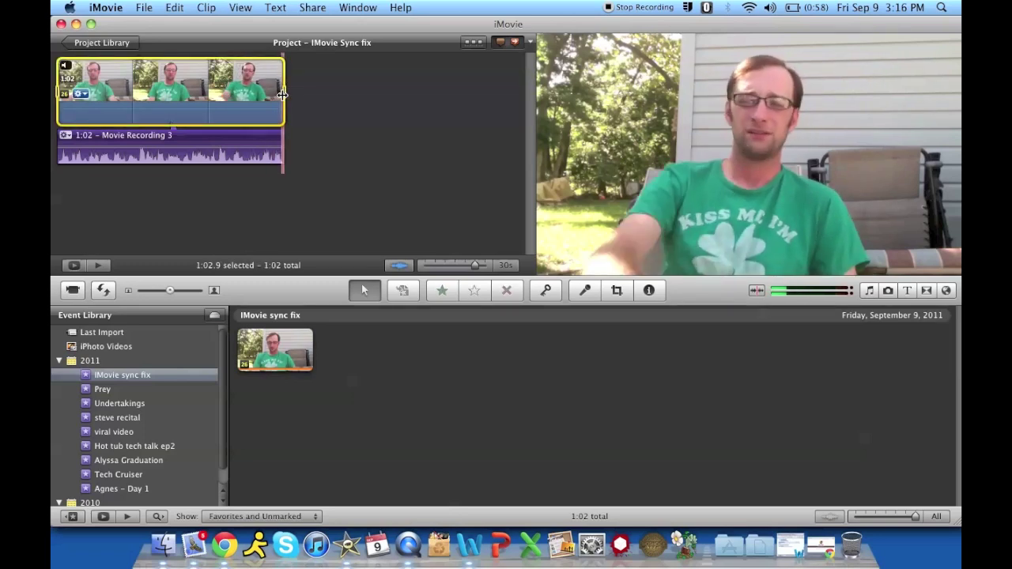
pyautogui.rightClick(286, 99)
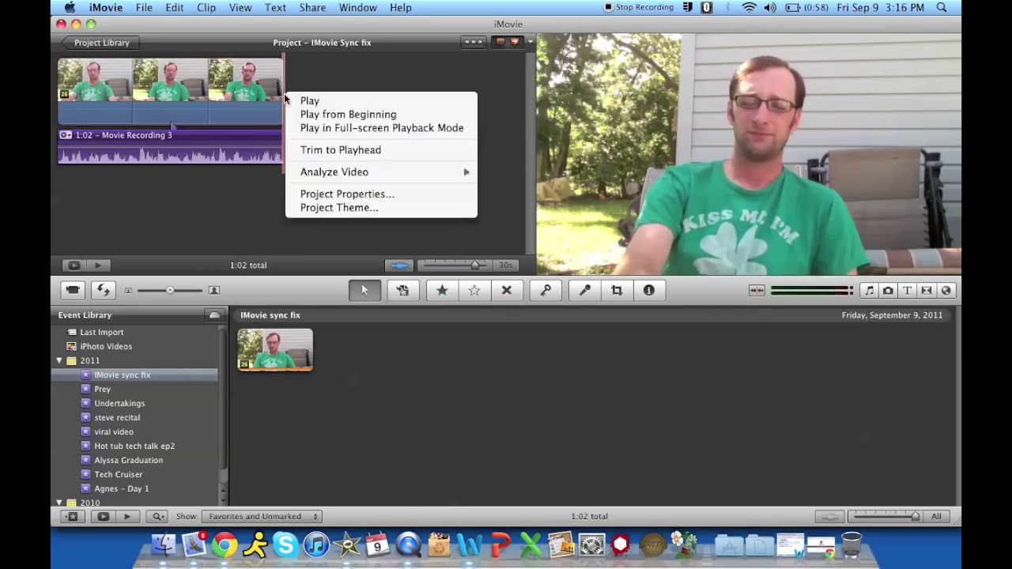
pyautogui.click(323, 79)
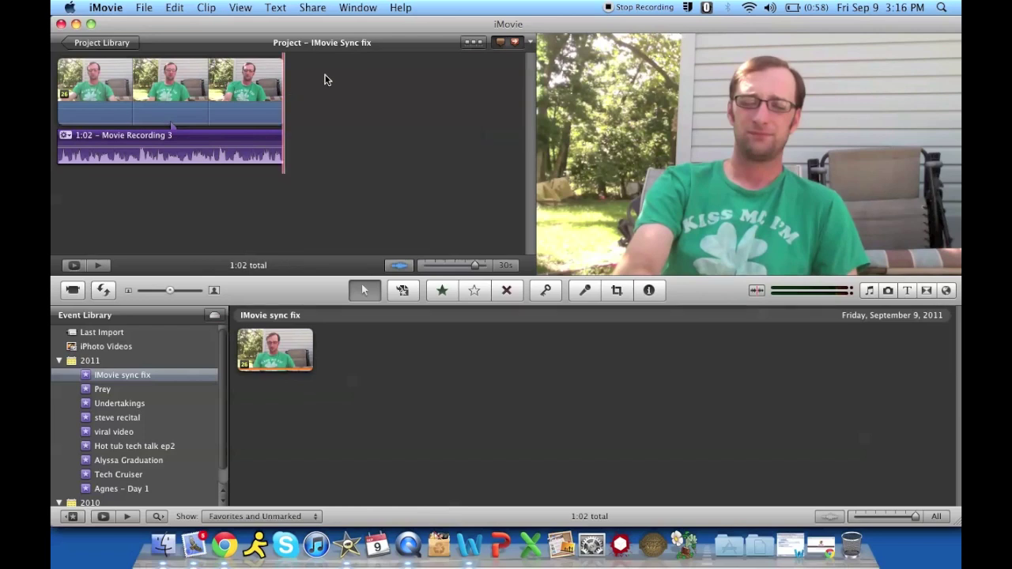
pyautogui.click(247, 83)
# Insert a freeze frame at the playhead and drag it to the end of the project.
pyautogui.rightClick(247, 83)
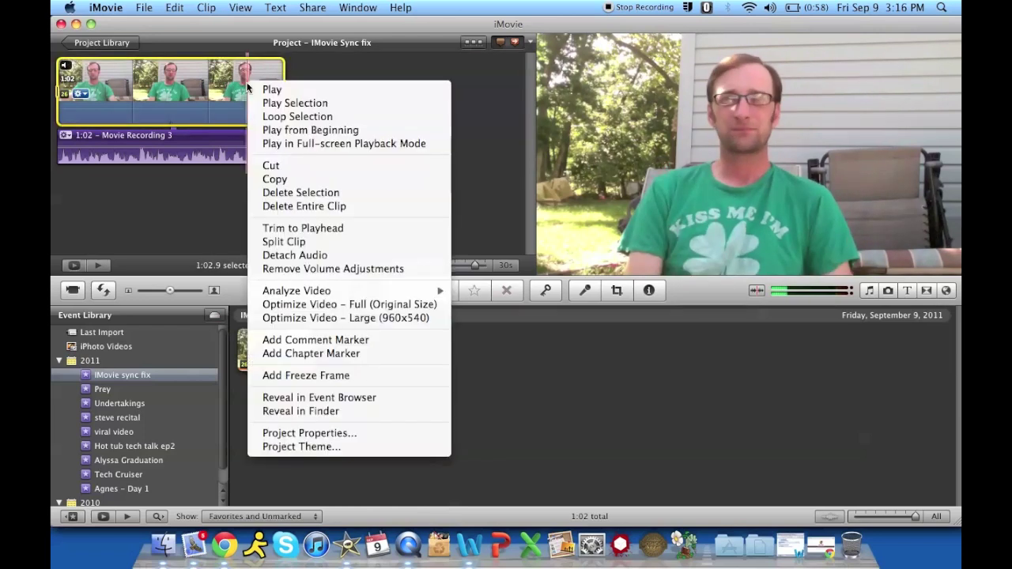
pyautogui.click(333, 381)
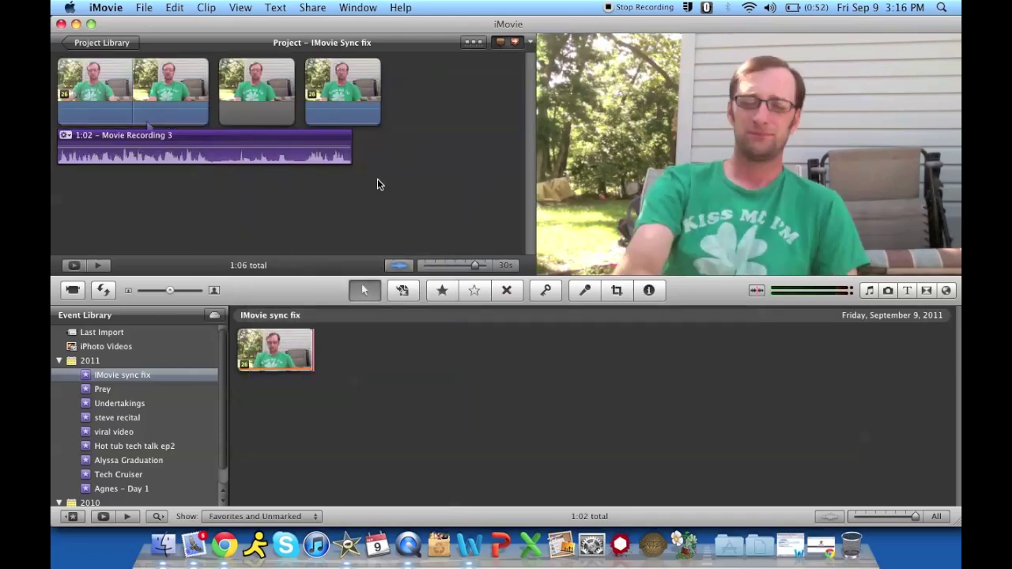
pyautogui.moveTo(250, 85)
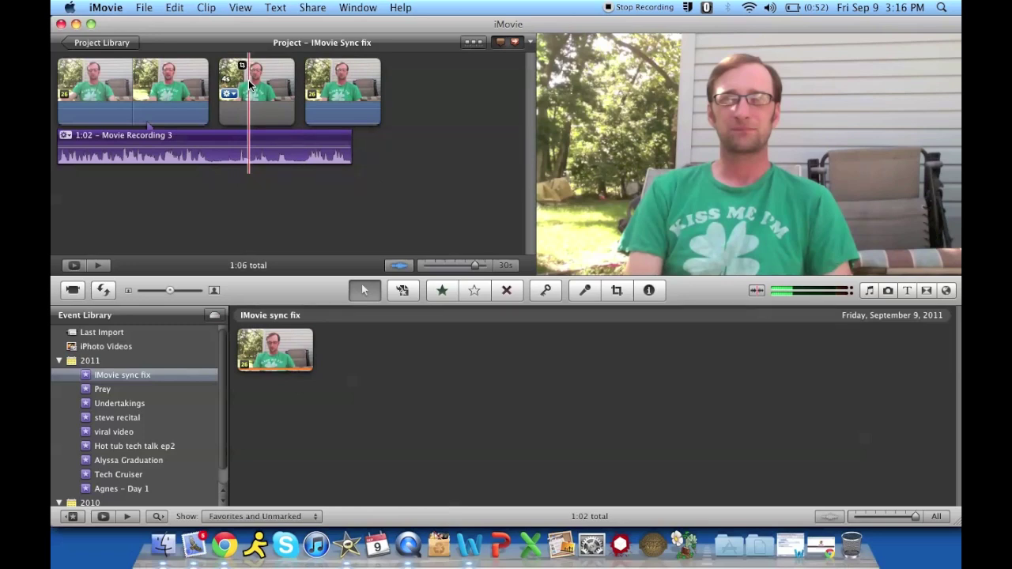
pyautogui.click(250, 84)
pyautogui.moveTo(261, 79); pyautogui.dragTo(430, 95)
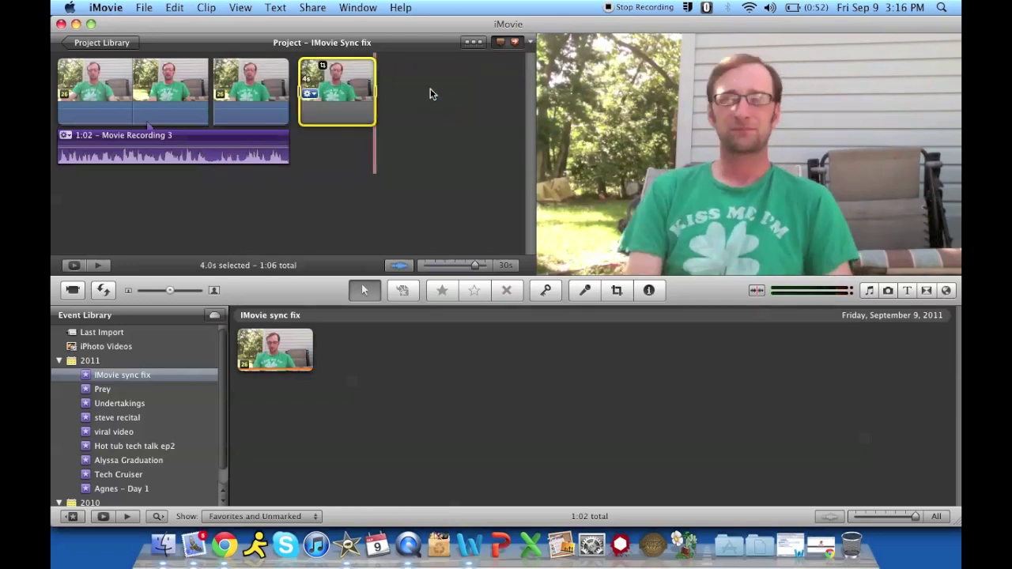
# Select the first two split video pieces and join them back into one clip.
pyautogui.moveTo(222, 80)
pyautogui.keyDown('super'); pyautogui.click(233, 77); pyautogui.keyUp('super')
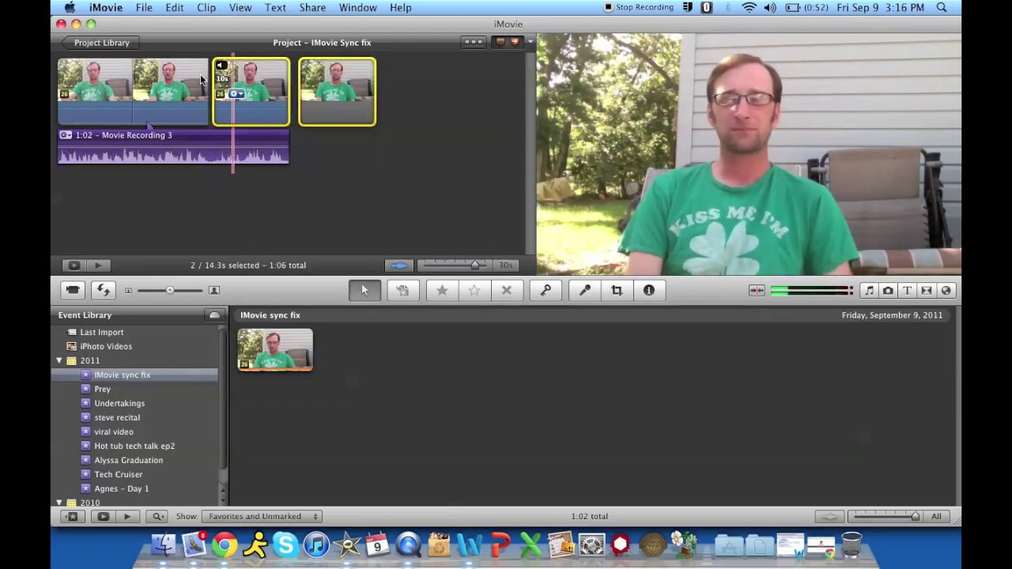
pyautogui.click(440, 224)
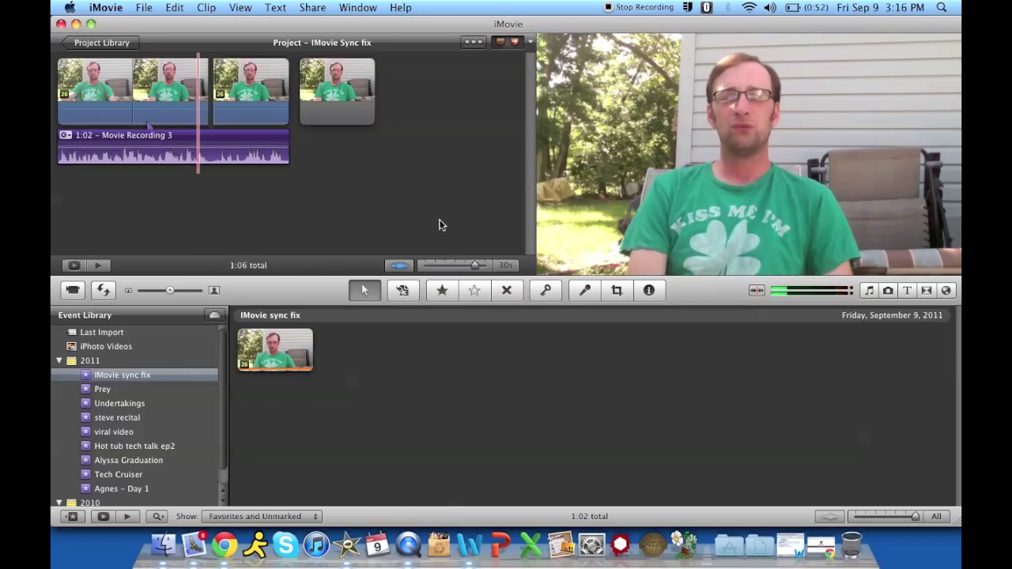
pyautogui.click(199, 95)
pyautogui.keyDown('super'); pyautogui.click(254, 86); pyautogui.keyUp('super')
pyautogui.rightClick(255, 85)
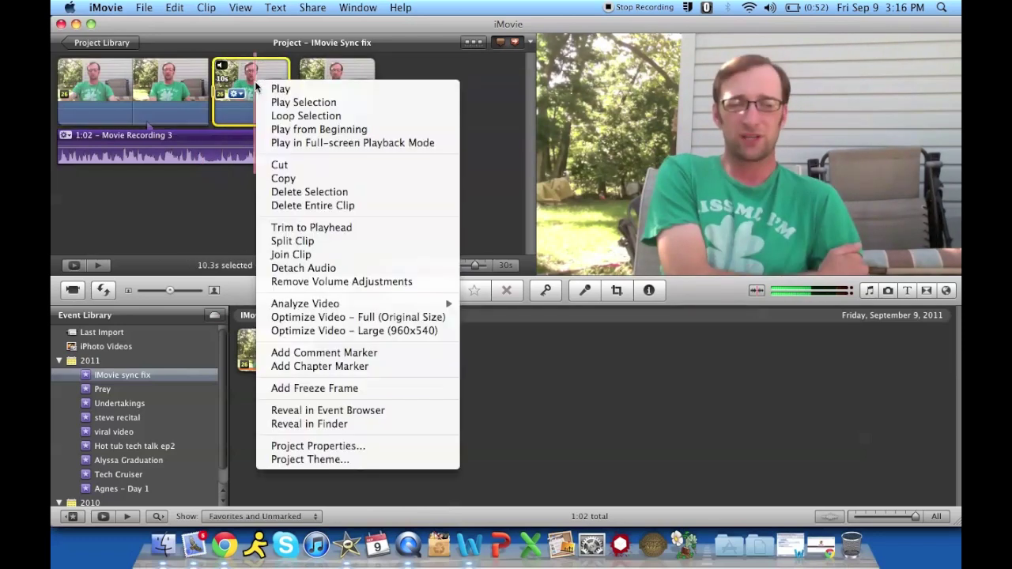
pyautogui.click(346, 254)
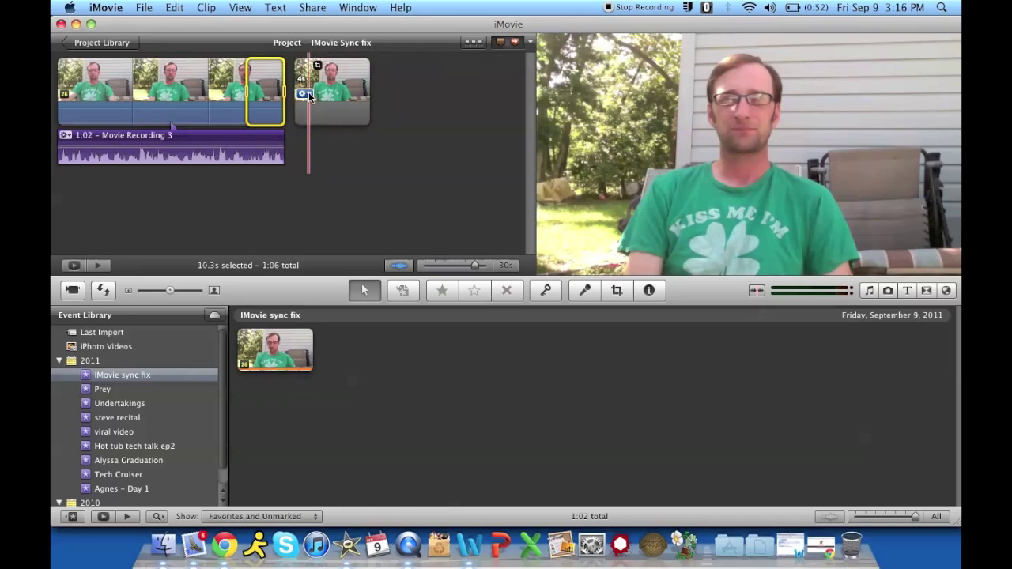
# Change the end freeze frame's duration from 4.0 to 0.1 seconds in Clip Adjustments.
pyautogui.click(309, 92)
pyautogui.click(337, 104)
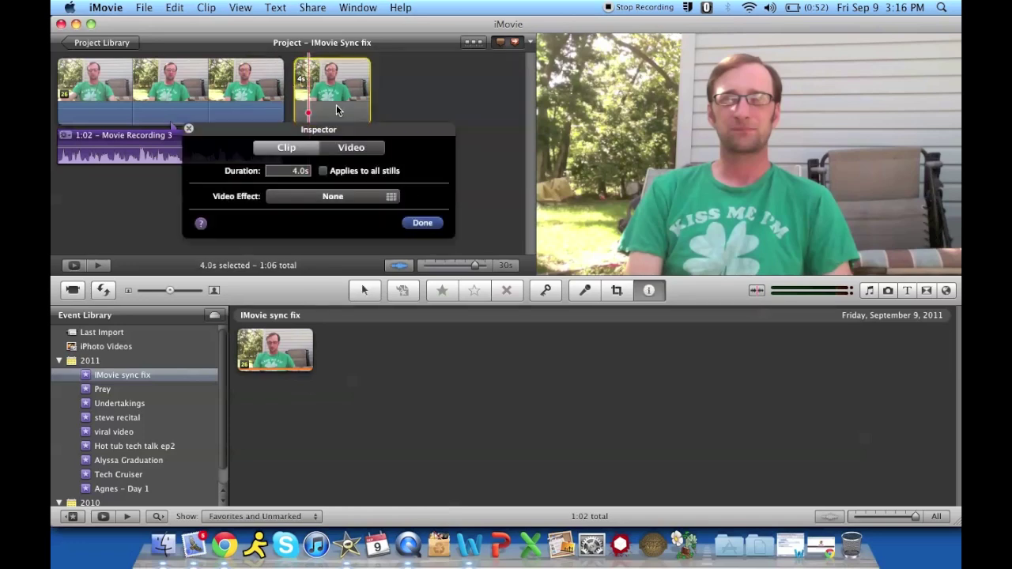
pyautogui.doubleClick(301, 171)
pyautogui.press('BackSpace')
pyautogui.write('.1')
pyautogui.press('Return')
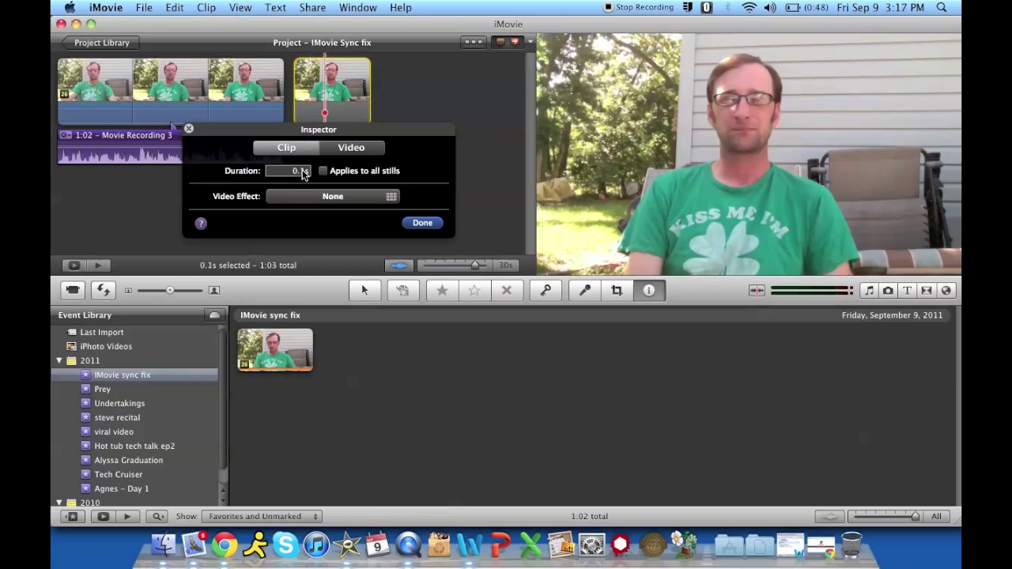
pyautogui.click(422, 223)
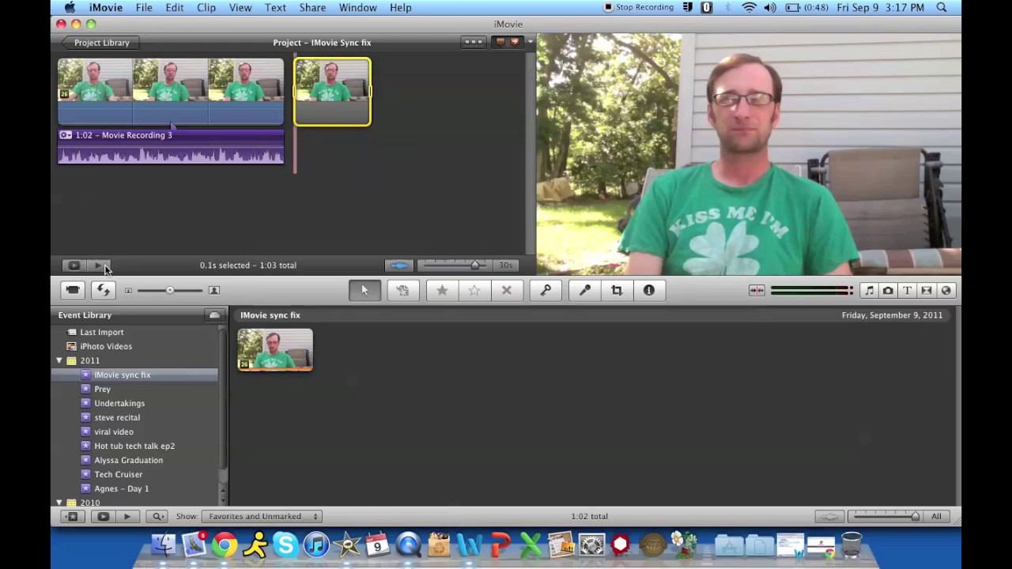
# Drag the Movie Recording 3 audio's end under the freeze frame and replay the project to check.
pyautogui.click(105, 269)
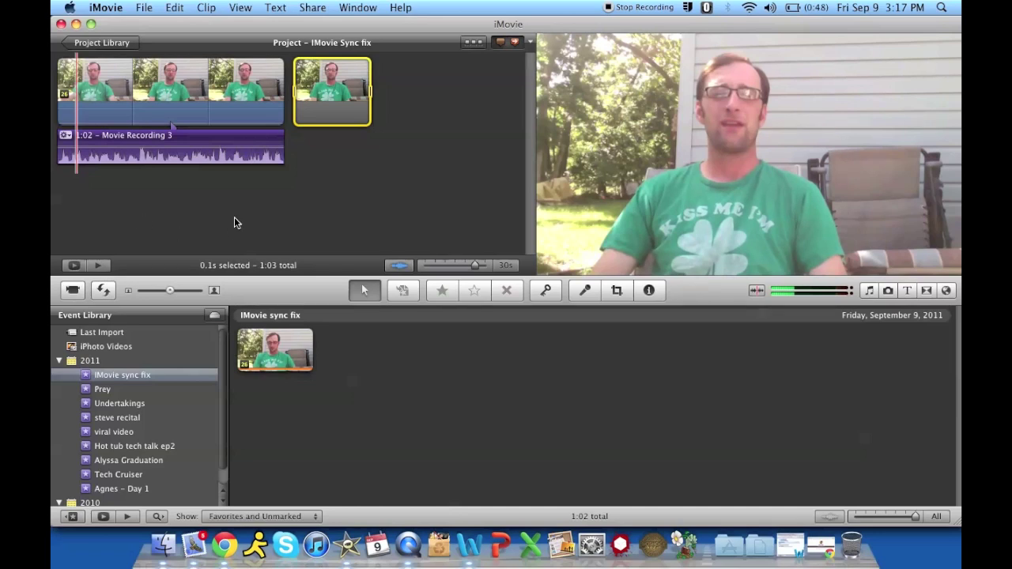
pyautogui.click(211, 139)
pyautogui.click(182, 135)
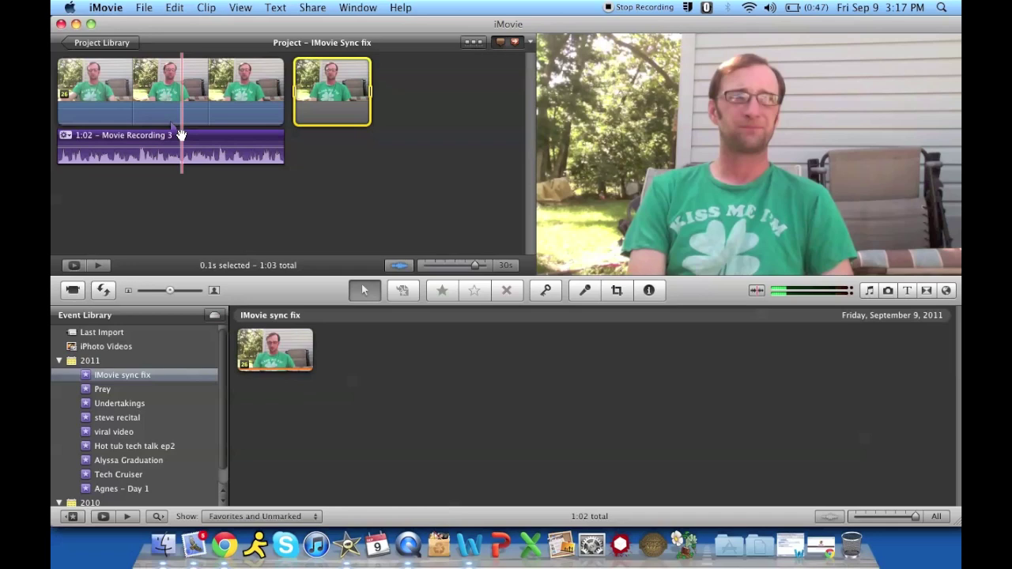
pyautogui.moveTo(181, 135); pyautogui.dragTo(191, 136)
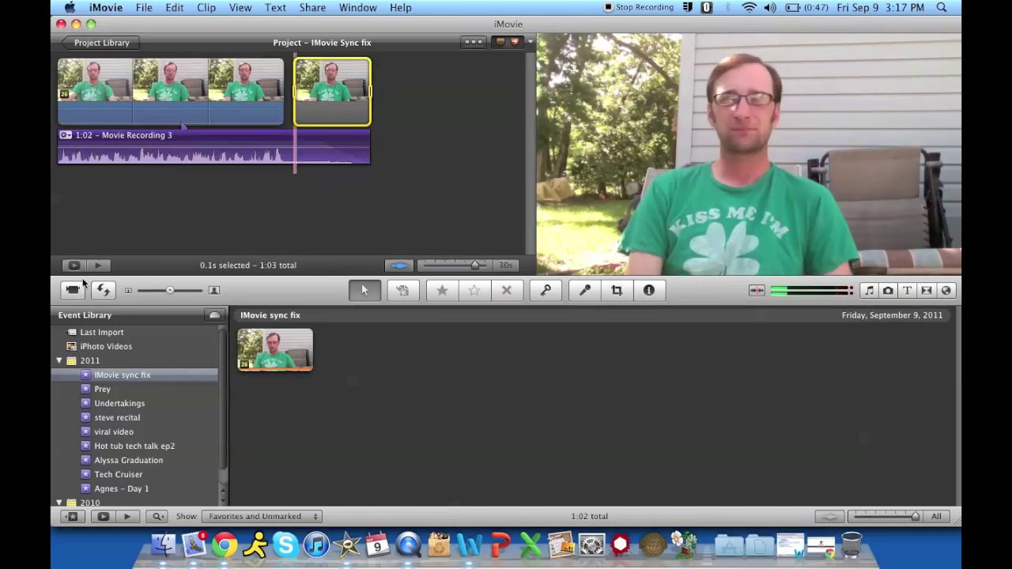
pyautogui.click(105, 268)
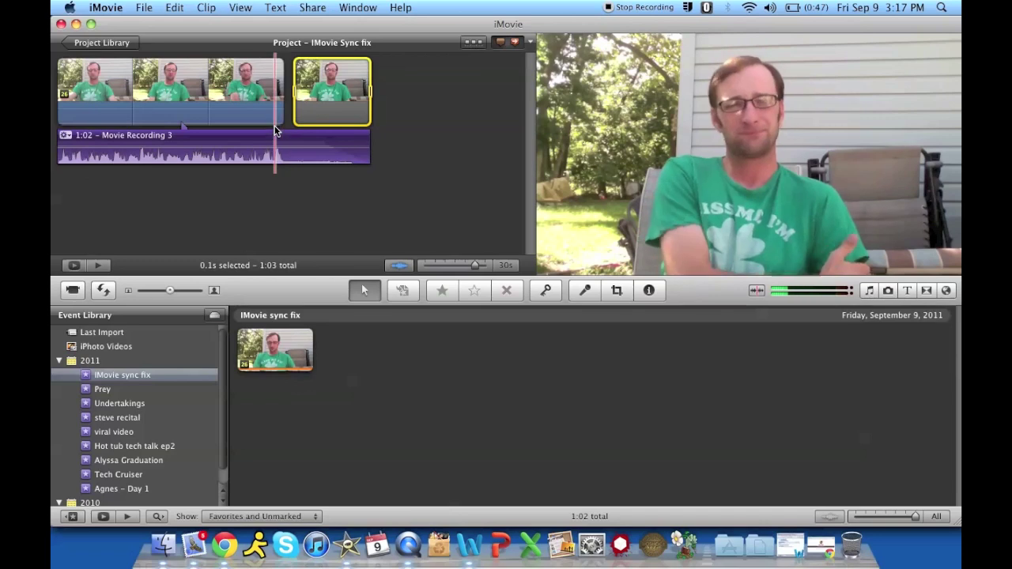
pyautogui.rightClick(275, 130)
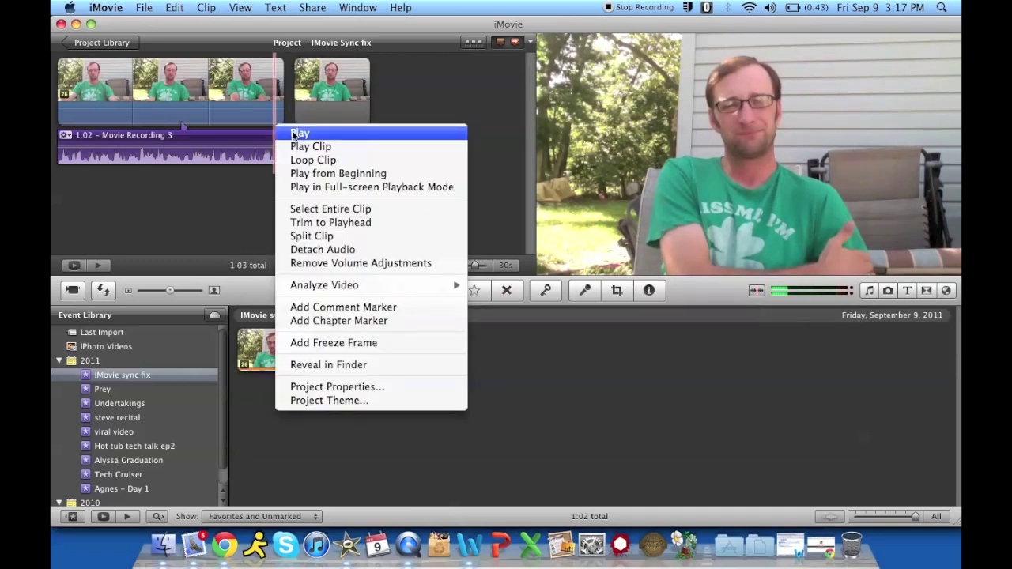
# Undo the voiceover move and delete the 4-second freeze-frame clip from the project's end.
pyautogui.click(299, 133)
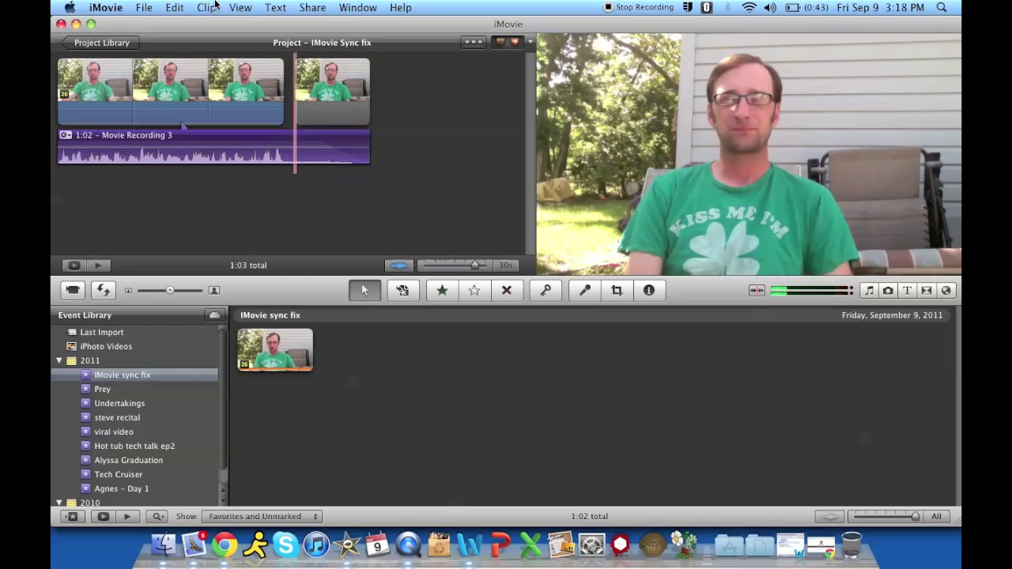
pyautogui.click(176, 10)
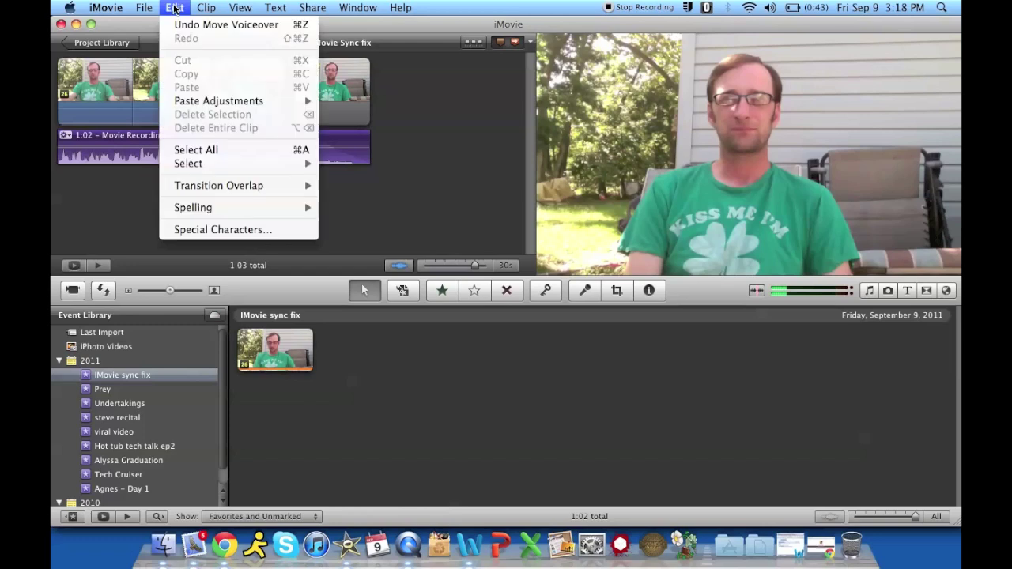
pyautogui.click(188, 24)
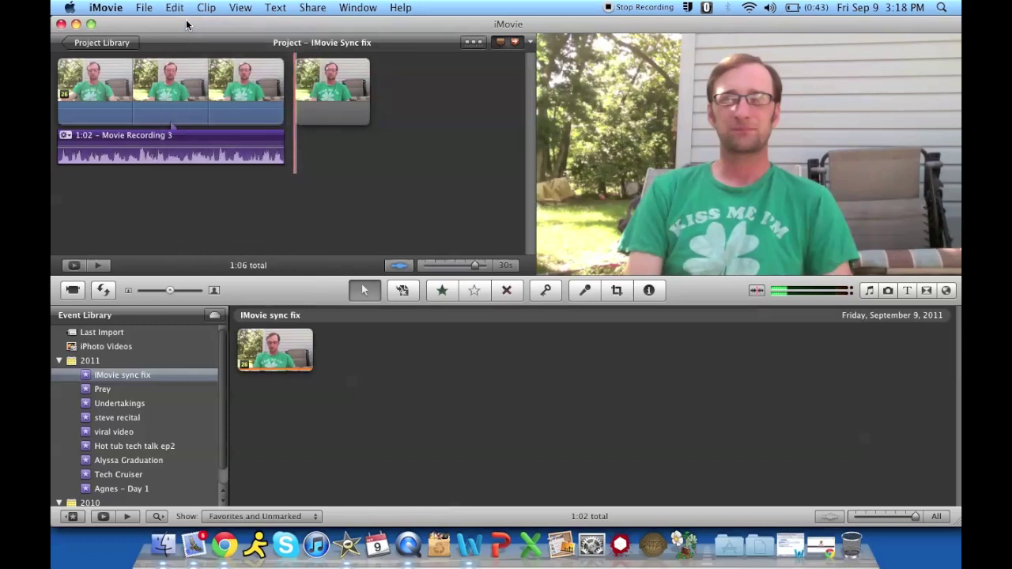
pyautogui.click(335, 91)
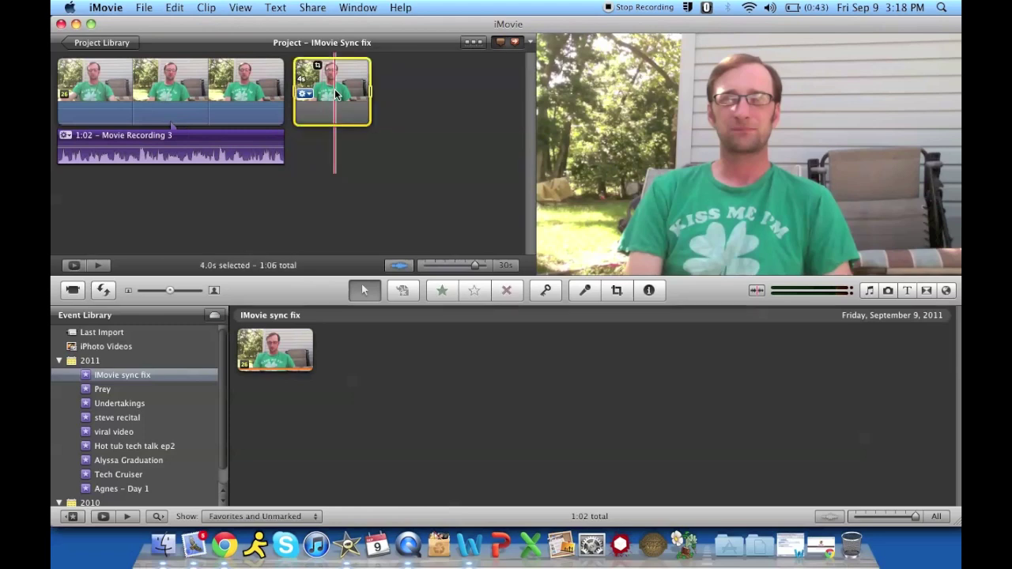
pyautogui.press('Delete')
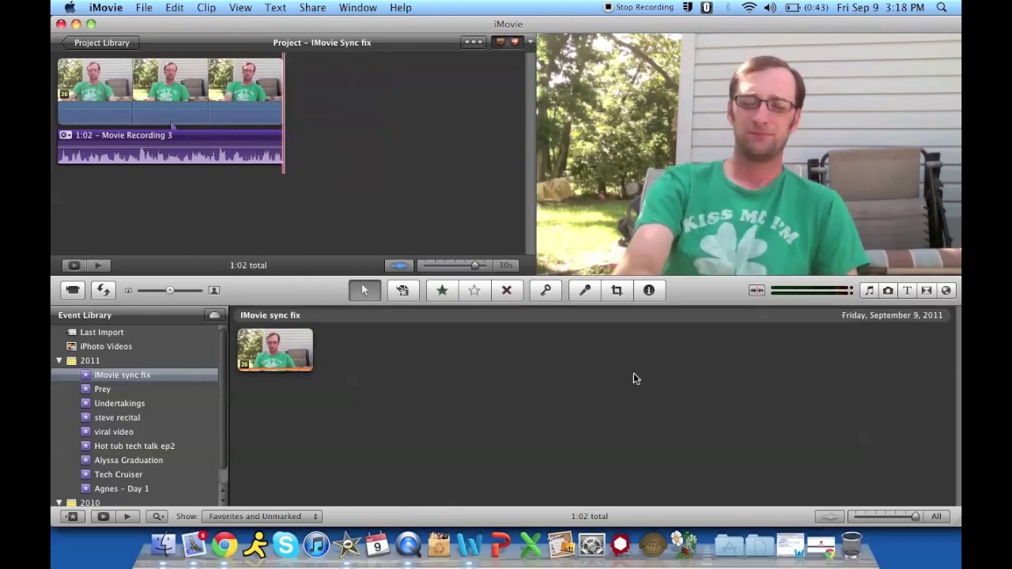
# Add the Black background from the Maps and Backgrounds browser to the project's end.
pyautogui.click(946, 290)
pyautogui.scroll(-10, 870, 368)
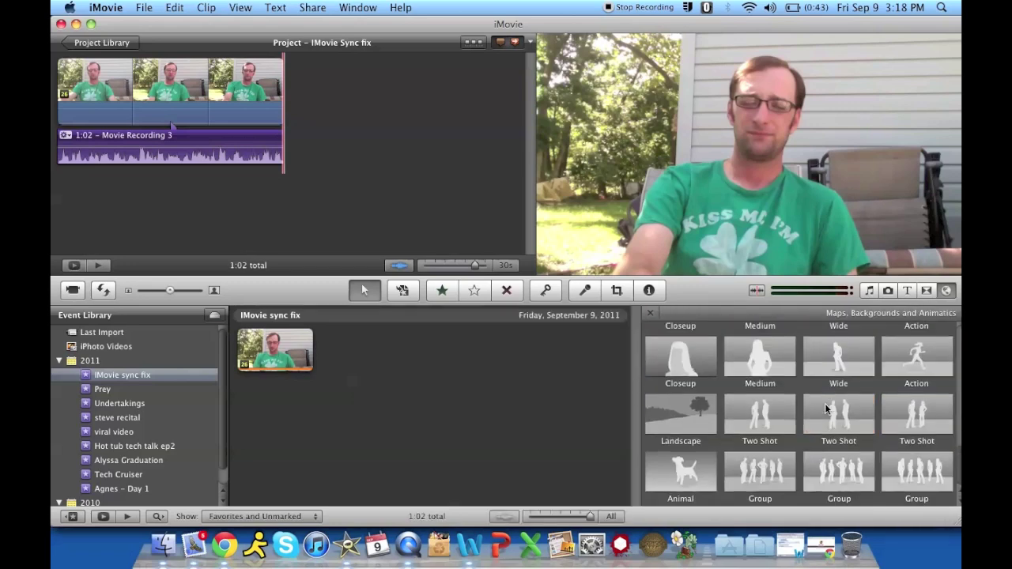
pyautogui.scroll(5, 825, 403)
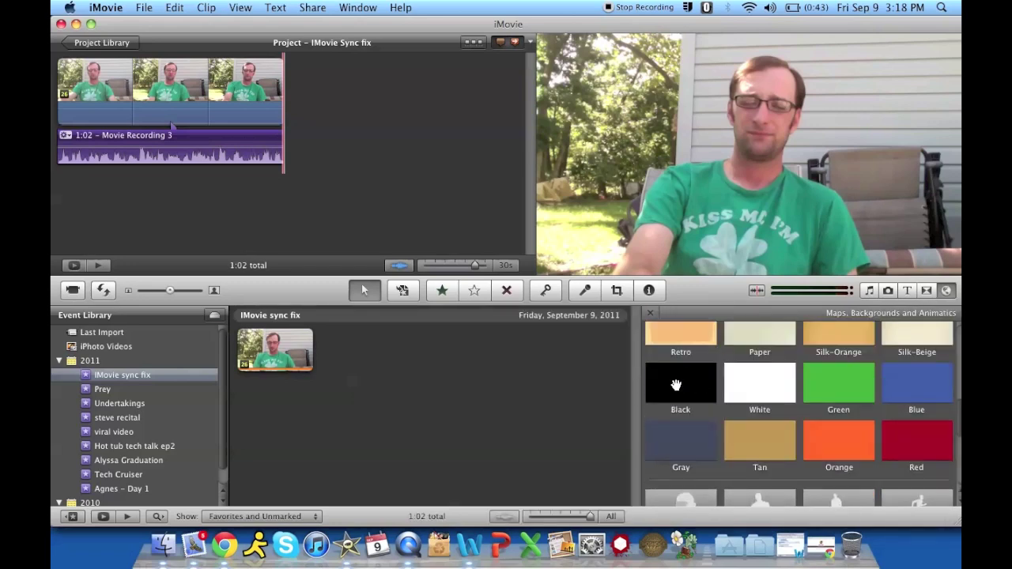
pyautogui.moveTo(672, 382); pyautogui.dragTo(360, 102)
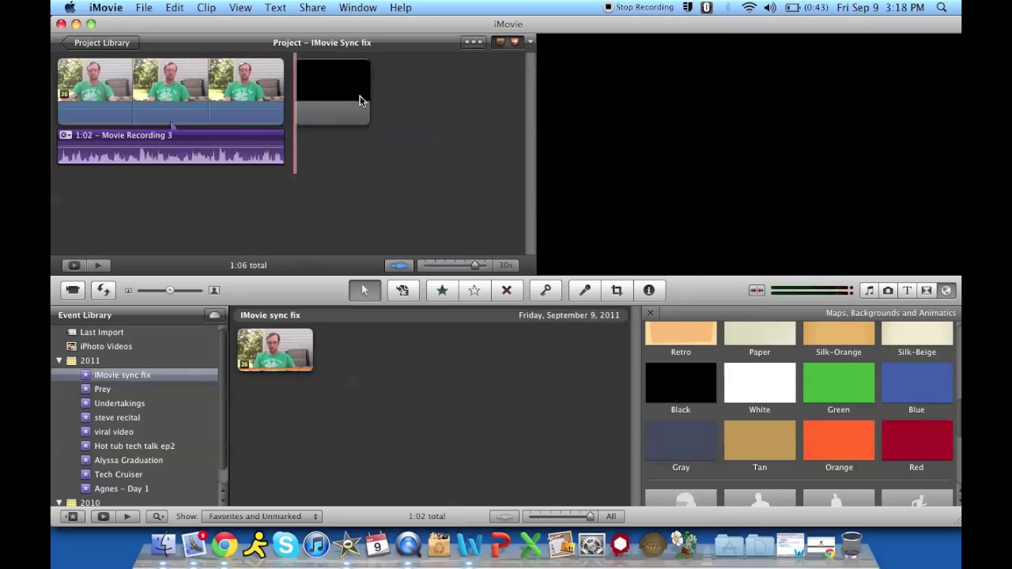
# Set the black clip's duration to 0.1 seconds in Clip Adjustments.
pyautogui.click(307, 95)
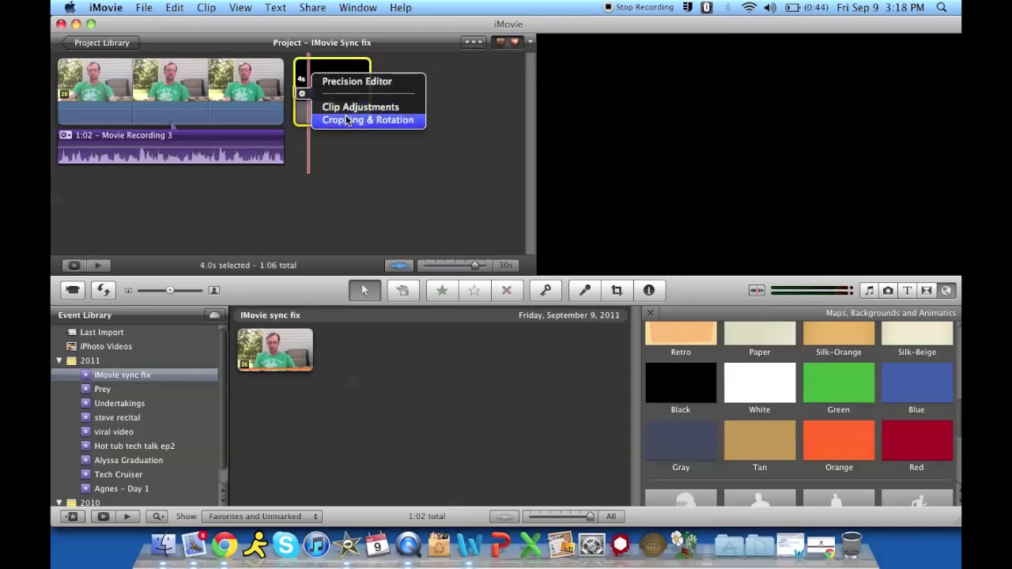
pyautogui.click(346, 106)
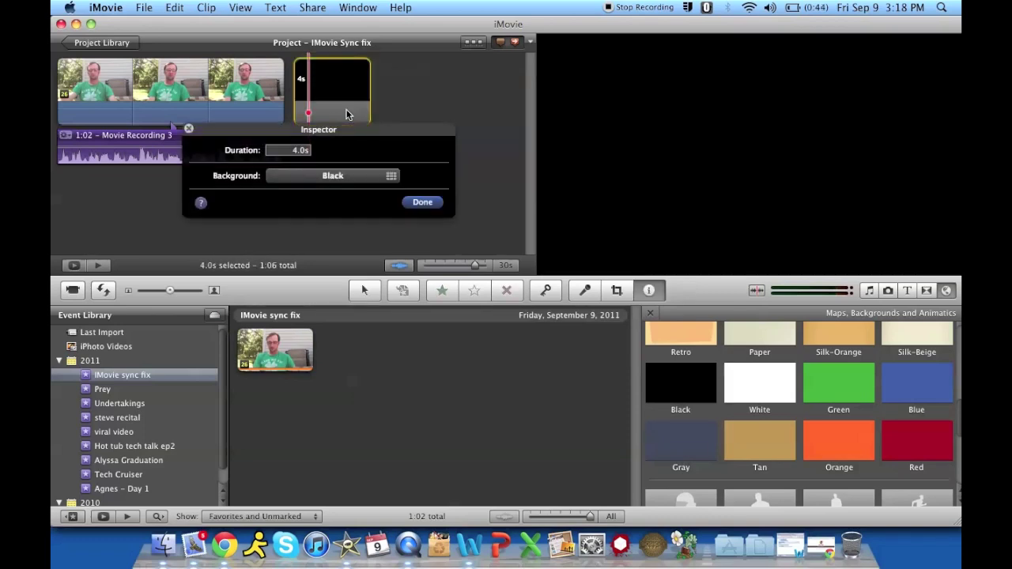
pyautogui.doubleClick(302, 151)
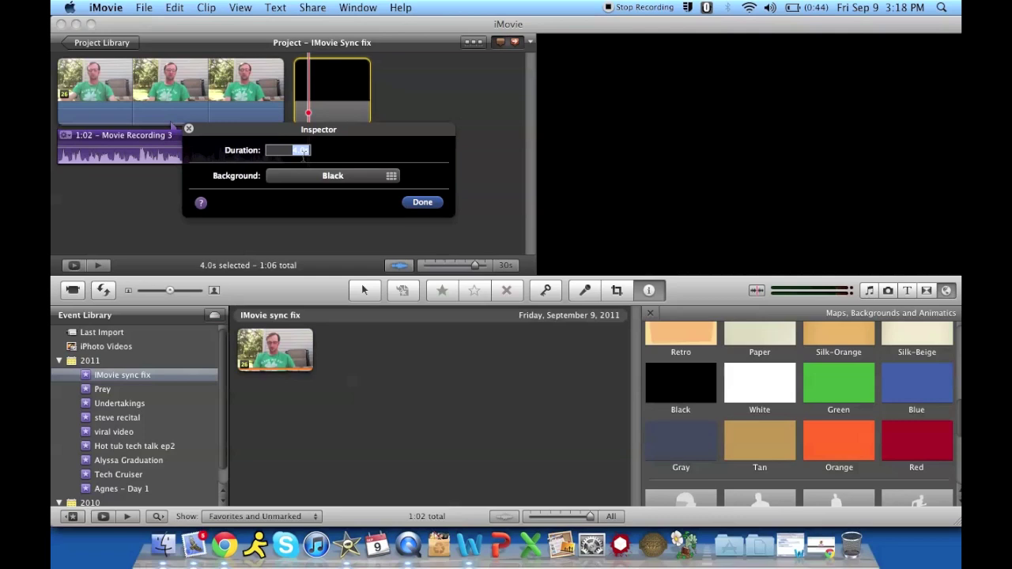
pyautogui.write('.1')
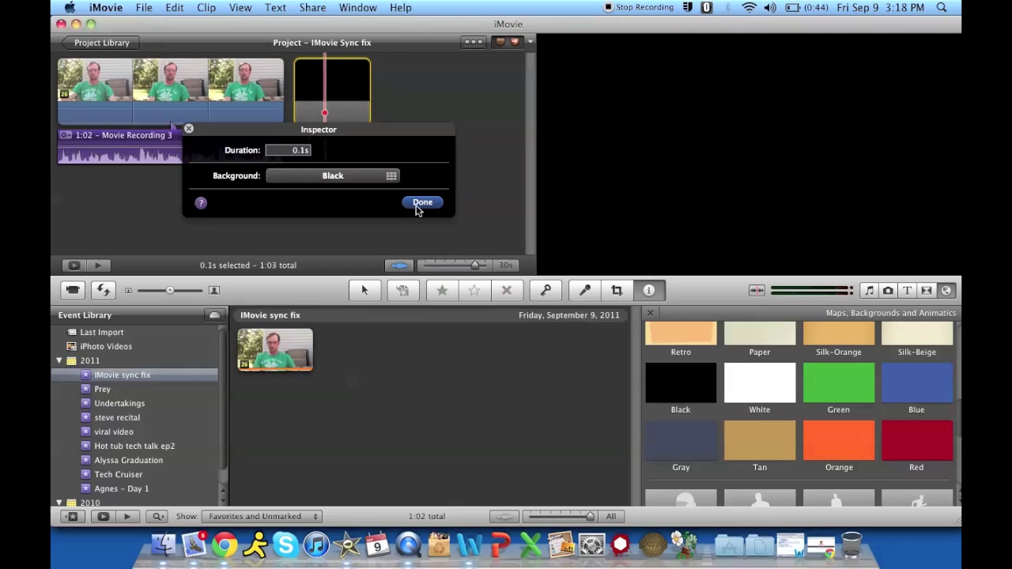
pyautogui.click(422, 202)
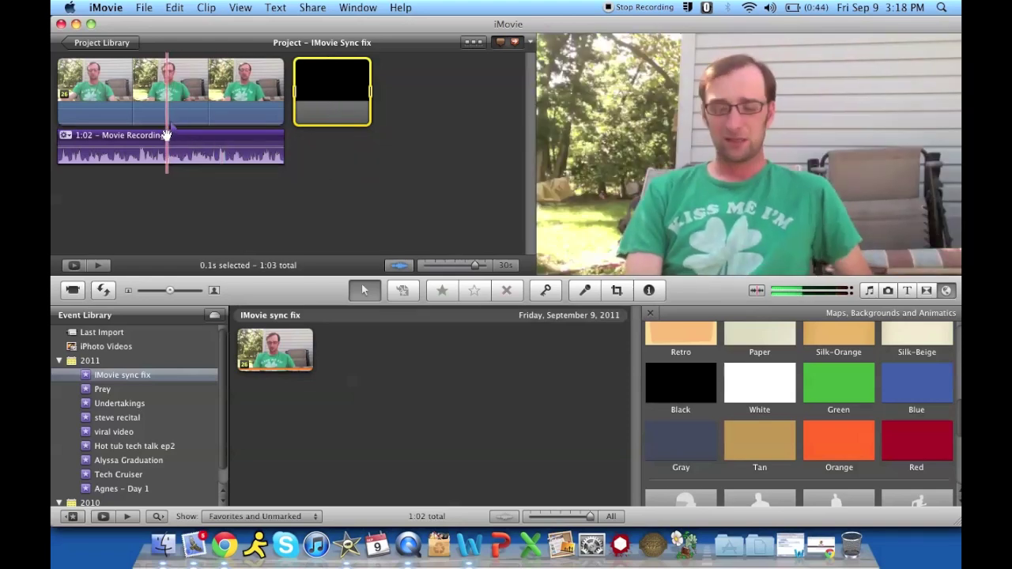
# Extend the Movie Recording 3 audio to end under the black clip and play the project from the start.
pyautogui.moveTo(283, 146); pyautogui.dragTo(369, 146)
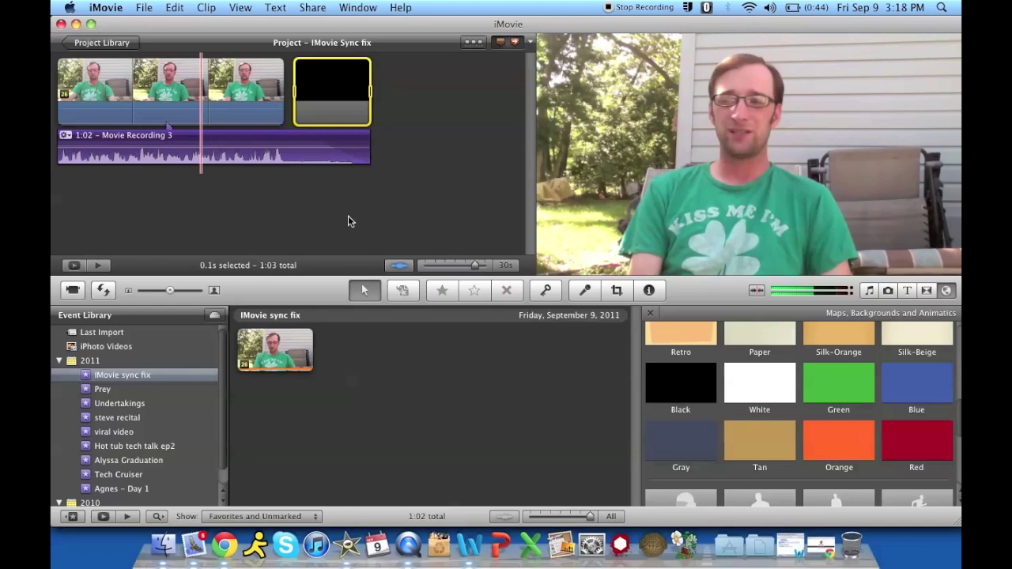
pyautogui.press('Home')
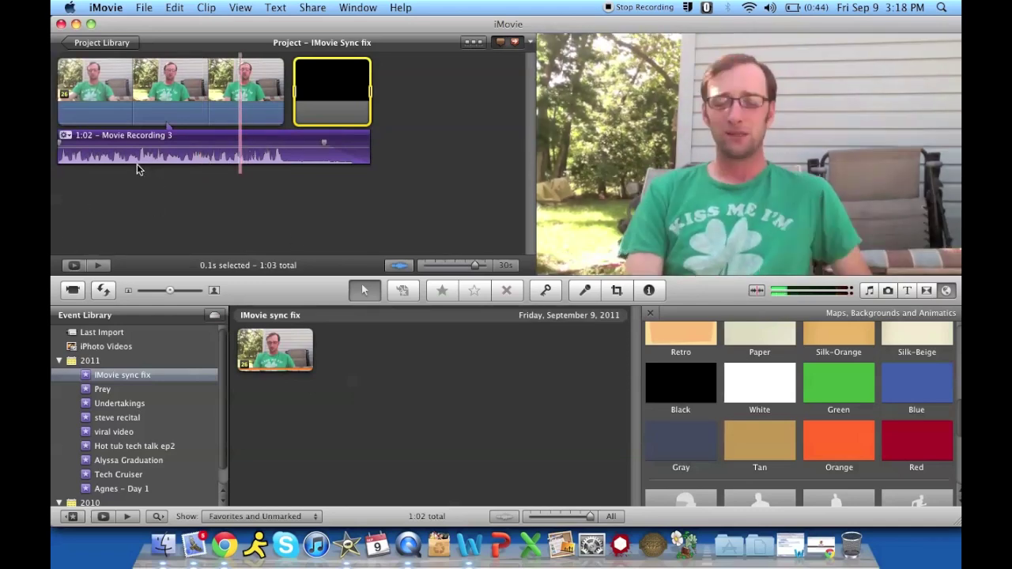
pyautogui.rightClick(262, 109)
pyautogui.click(278, 117)
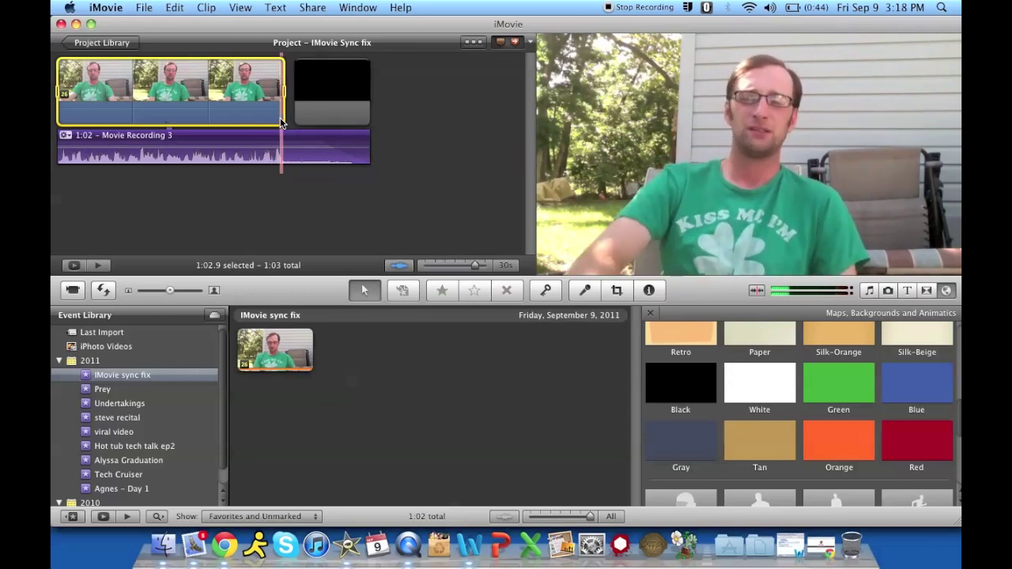
pyautogui.click(96, 267)
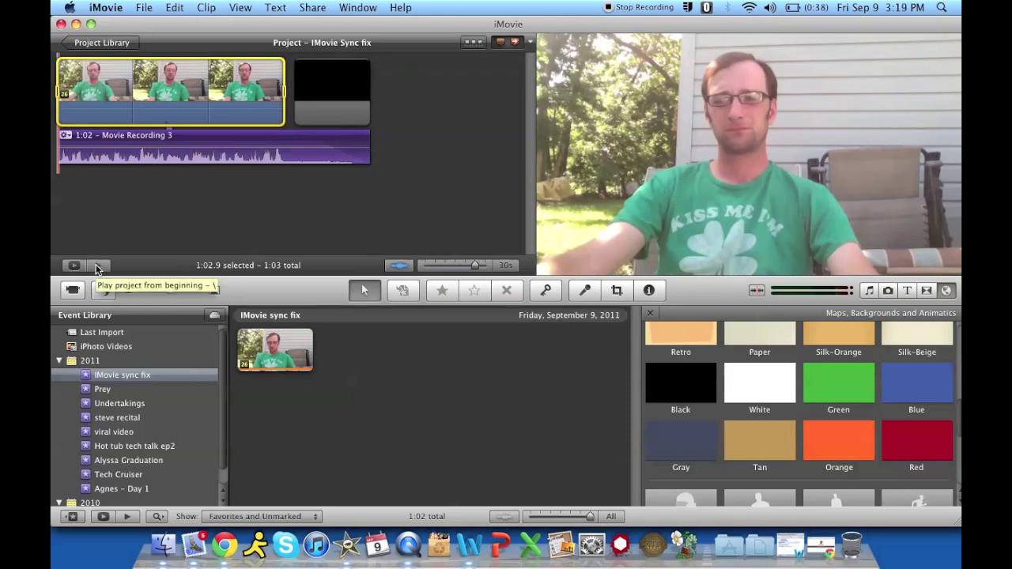